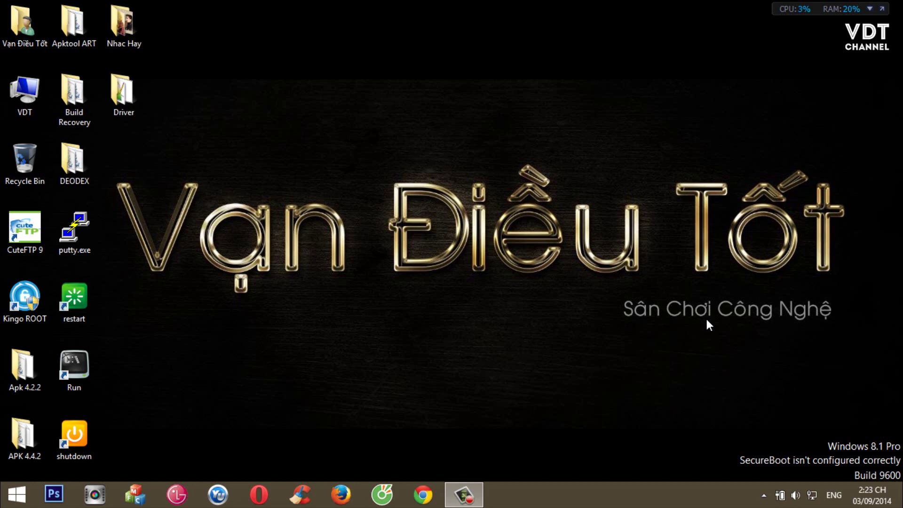
In Chrome, search Google for driver booster and open IObit's Driver Booster Free page from the results
{"action": "left_click", "coordinate": [426, 500]}
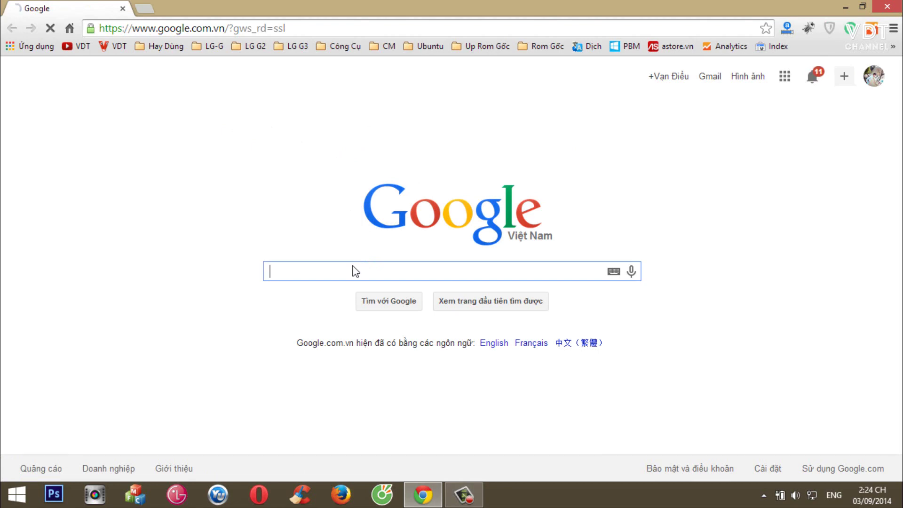
{"action": "type", "text": "driver"}
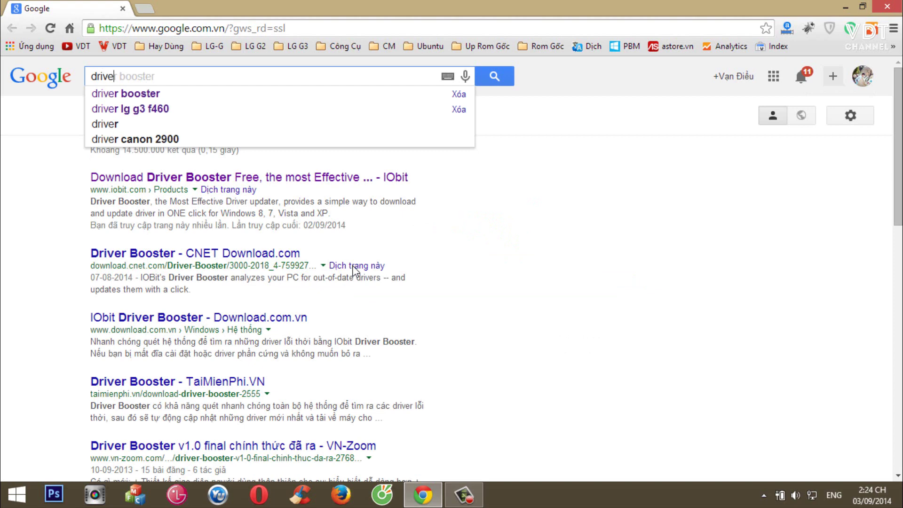
{"action": "key", "text": "Down"}
{"action": "key", "text": "Return"}
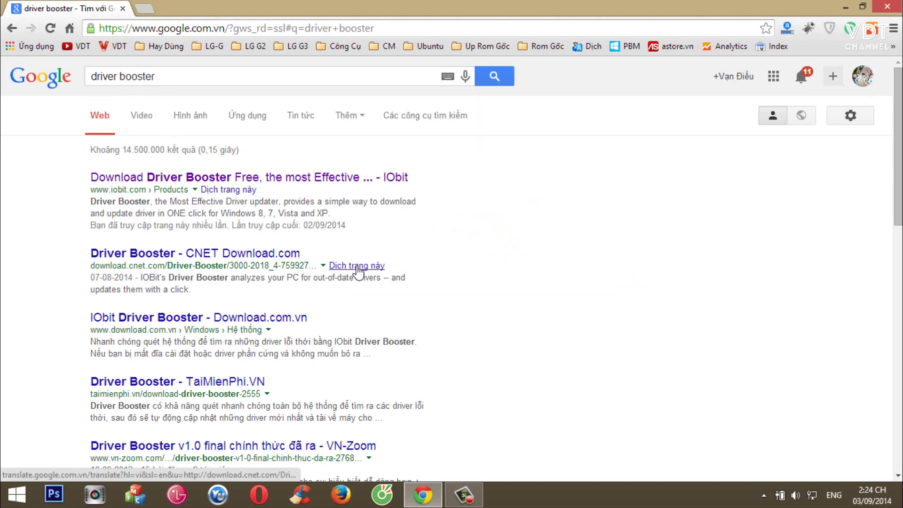
{"action": "left_click", "coordinate": [267, 177]}
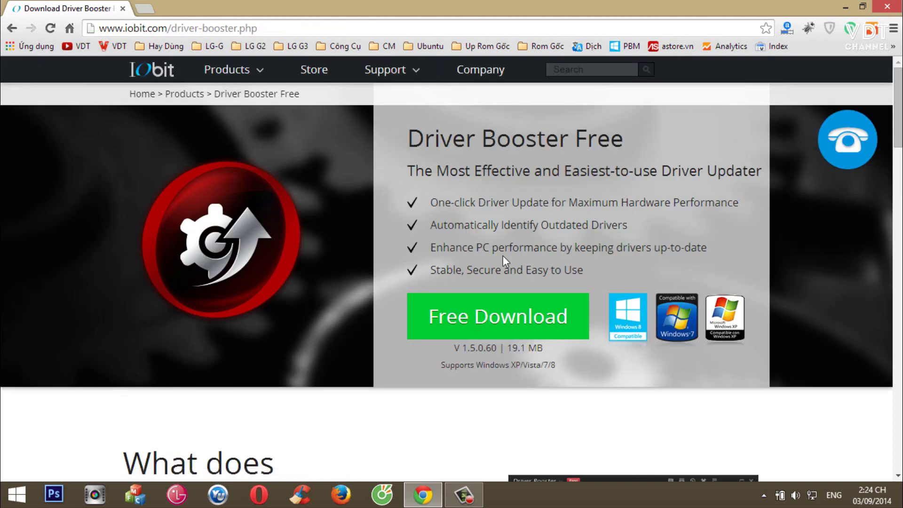
Request the free download of Driver Booster Free and return to the IObit browser tab
{"action": "scroll", "coordinate": [541, 287], "scroll_direction": "down", "scroll_amount": 3}
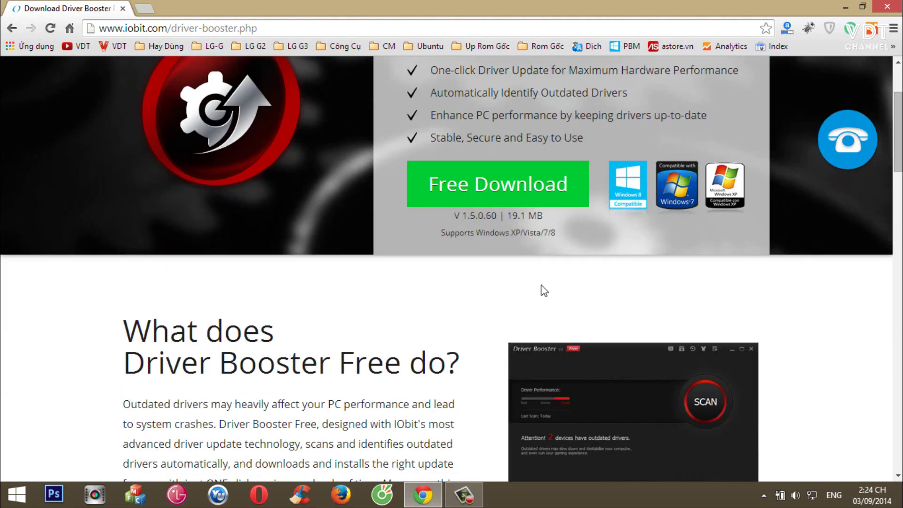
{"action": "left_click", "coordinate": [517, 200]}
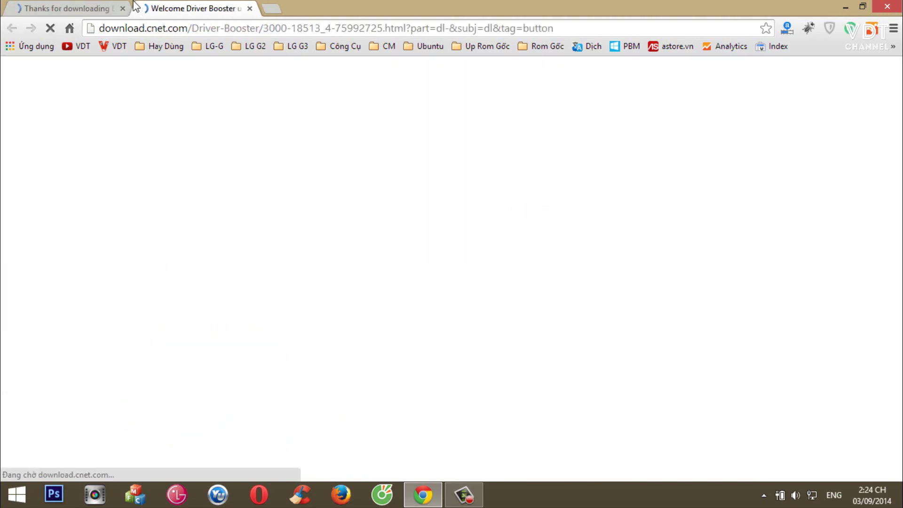
{"action": "left_click", "coordinate": [132, 8]}
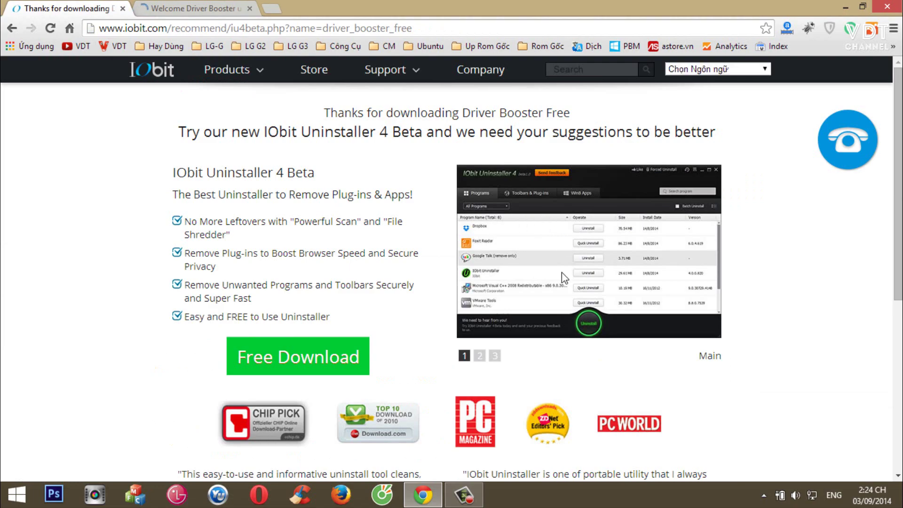
Look over IObit's thank-you page for the download and go back to the Driver Booster product page
{"action": "scroll", "coordinate": [559, 275], "scroll_direction": "down", "scroll_amount": 5}
{"action": "scroll", "coordinate": [559, 275], "scroll_direction": "up", "scroll_amount": 5}
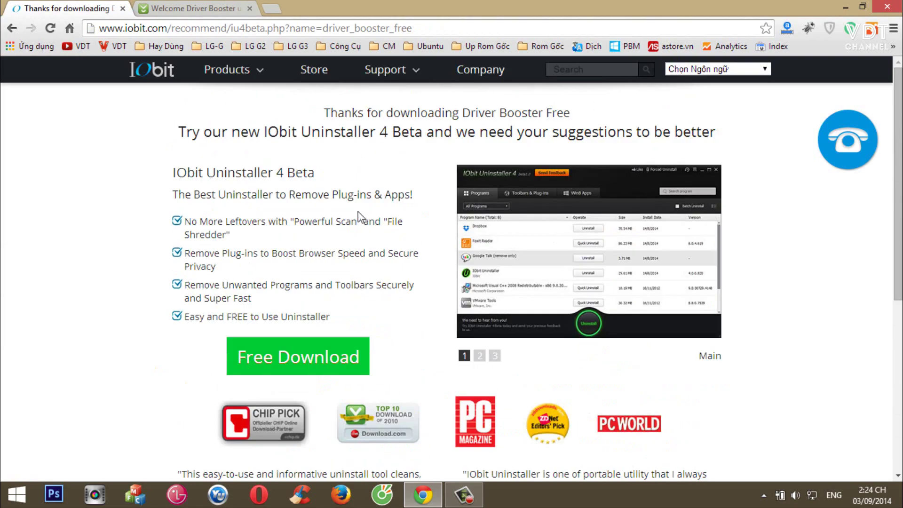
{"action": "left_click", "coordinate": [191, 7]}
{"action": "left_click", "coordinate": [71, 8]}
{"action": "scroll", "coordinate": [56, 117], "scroll_direction": "down", "scroll_amount": 4}
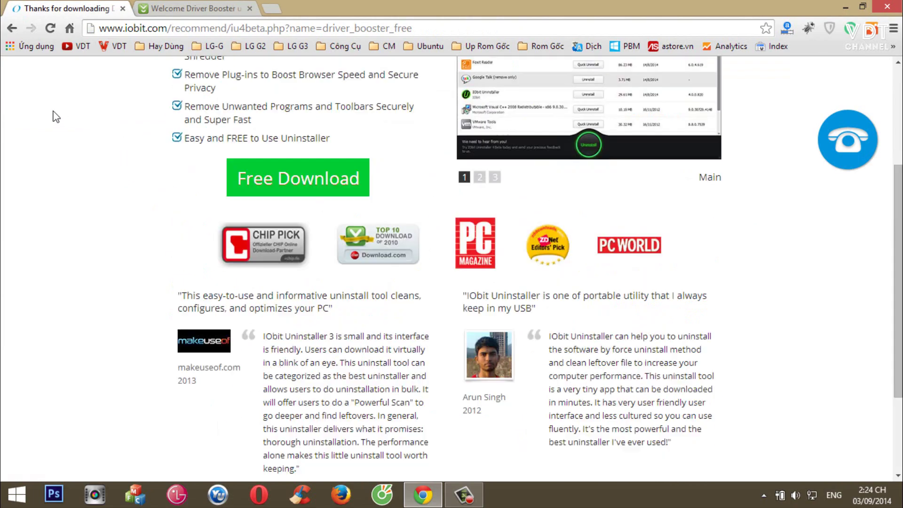
{"action": "scroll", "coordinate": [55, 116], "scroll_direction": "up", "scroll_amount": 2}
{"action": "left_click", "coordinate": [12, 28]}
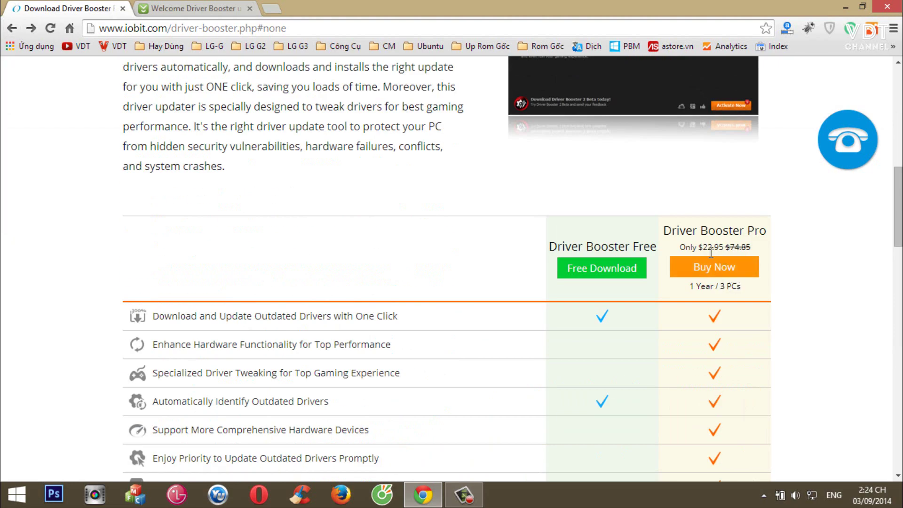
Highlight the Driver Booster Pro price in the comparison table of the Free and Pro editions
{"action": "left_click_drag", "start_coordinate": [711, 253], "coordinate": [761, 251]}
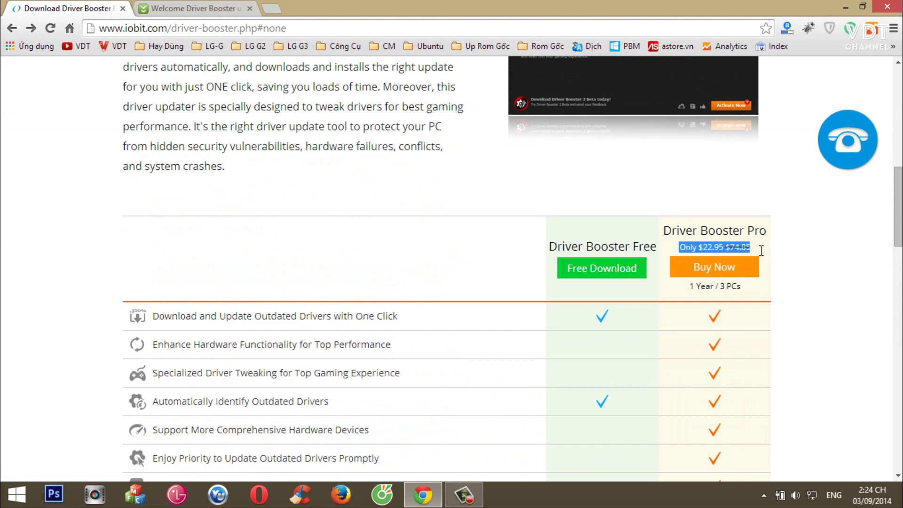
{"action": "left_click", "coordinate": [752, 245]}
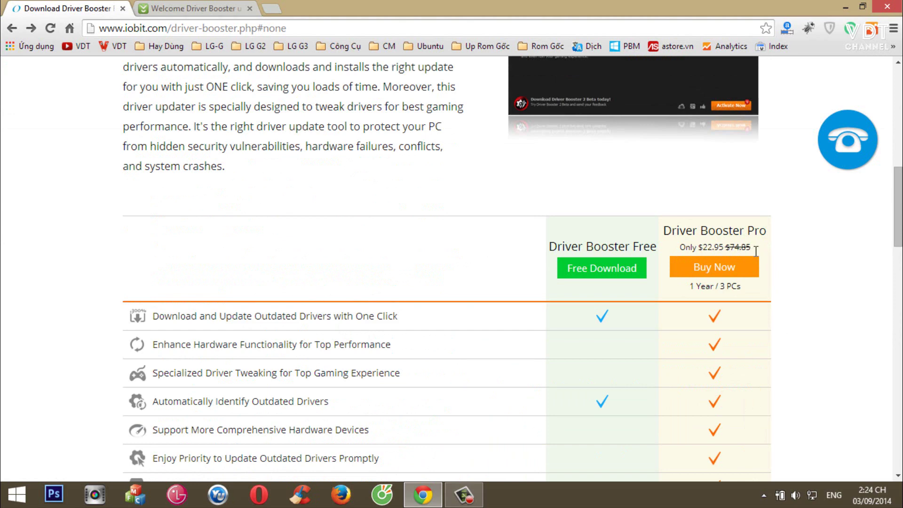
{"action": "left_click_drag", "start_coordinate": [752, 249], "coordinate": [696, 248]}
{"action": "left_click", "coordinate": [745, 252]}
{"action": "left_click_drag", "start_coordinate": [674, 239], "coordinate": [778, 240]}
View the Download.com page for Driver Booster, close it and minimize the browser
{"action": "left_click", "coordinate": [166, 6]}
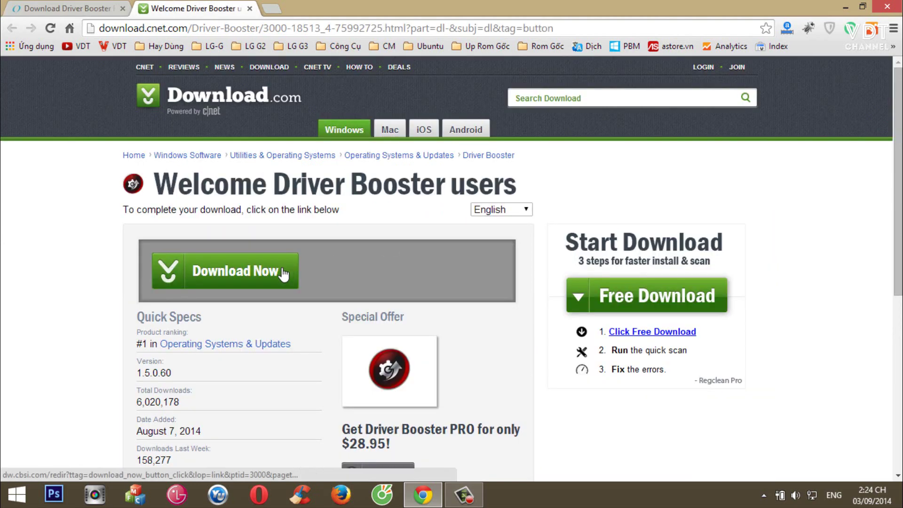
{"action": "left_click", "coordinate": [250, 8]}
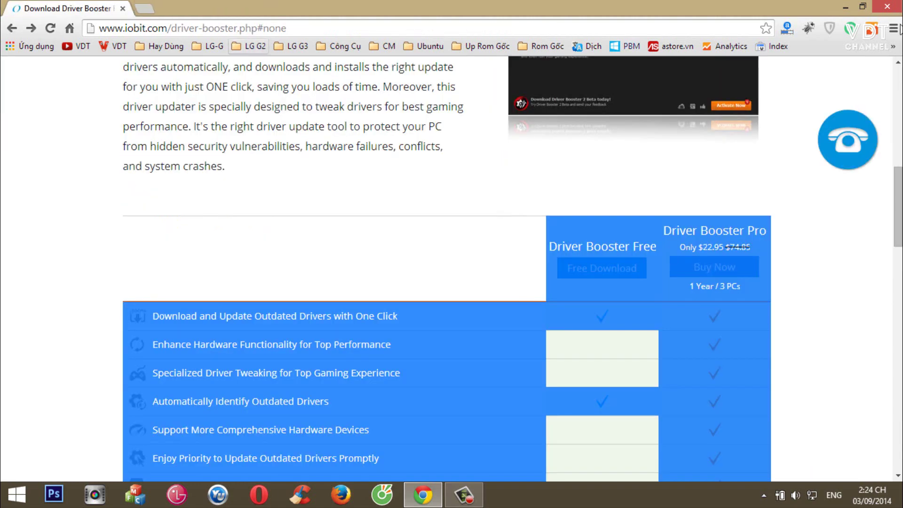
{"action": "left_click", "coordinate": [845, 6]}
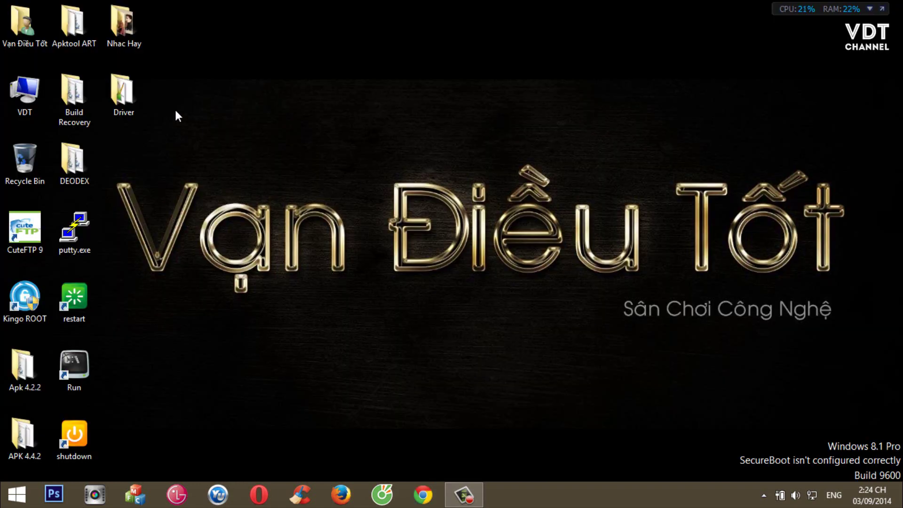
Open the Driver folder on the desktop and compress driver_booster_setup.exe and Key Driver Booster.txt into Driver.rar
{"action": "double_click", "coordinate": [134, 100]}
{"action": "left_click_drag", "start_coordinate": [487, 203], "coordinate": [459, 120]}
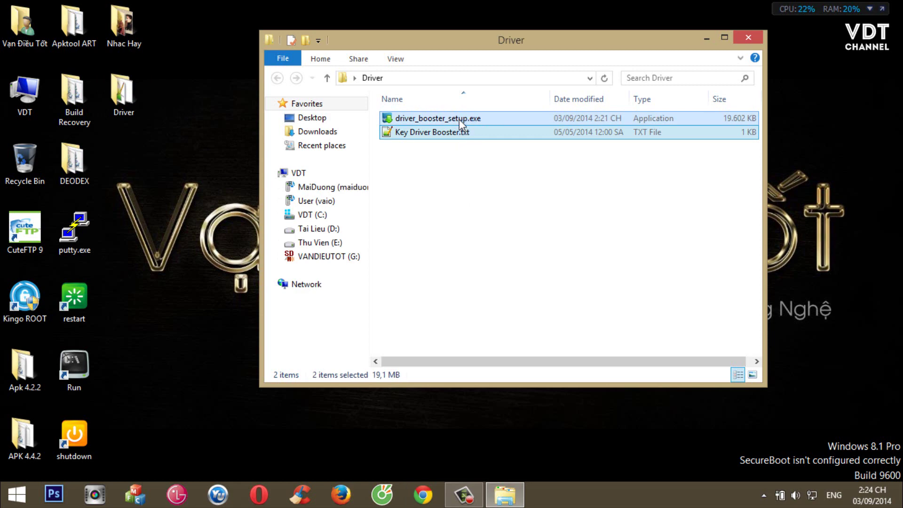
{"action": "right_click", "coordinate": [459, 120]}
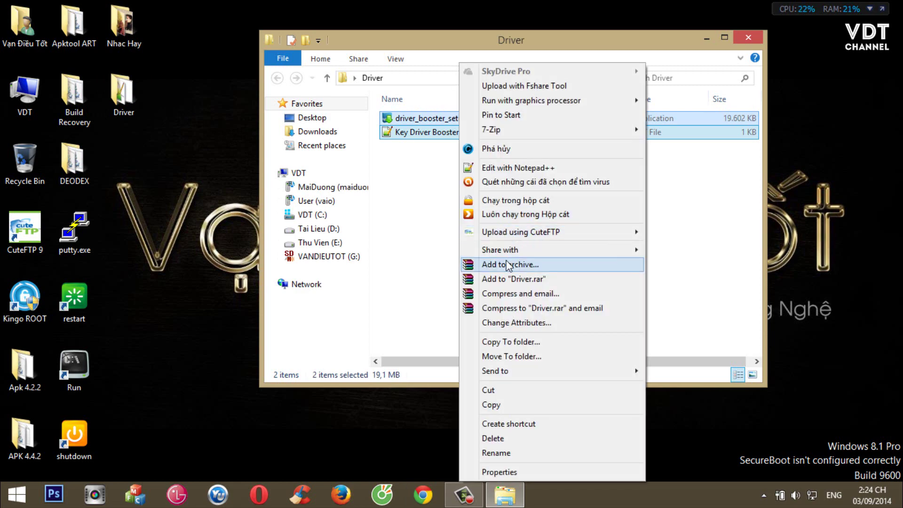
{"action": "left_click", "coordinate": [510, 279]}
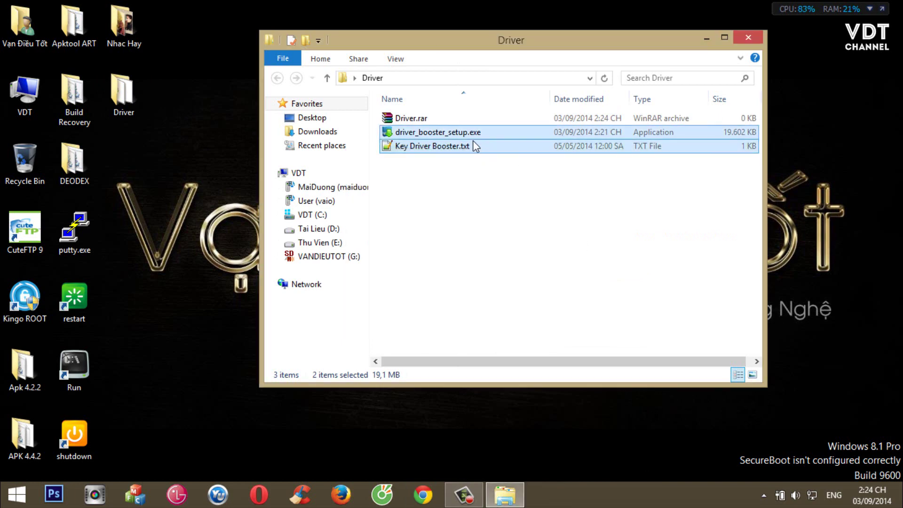
Rename the Driver.rar archive as driver_booster_setup.rar, reusing the name of the setup program
{"action": "left_click", "coordinate": [447, 131]}
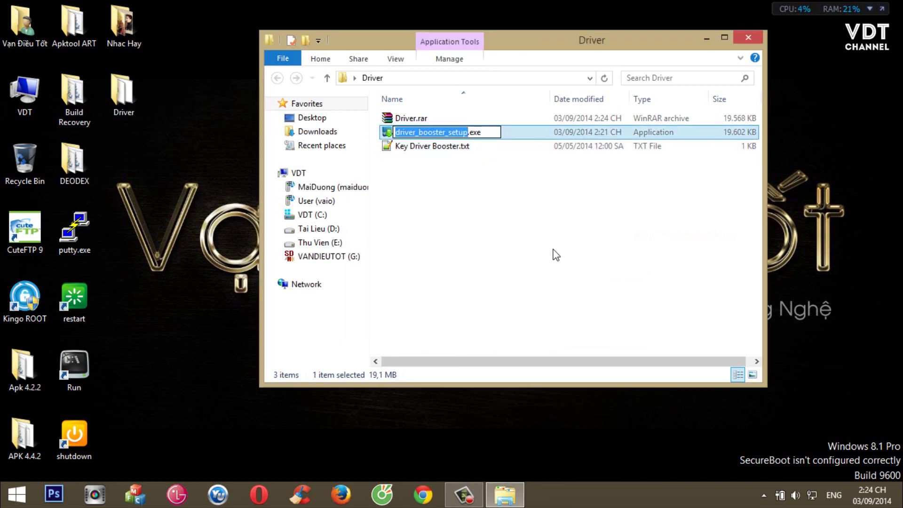
{"action": "key", "text": "ctrl+c"}
{"action": "left_click", "coordinate": [432, 120]}
{"action": "key", "text": "F2"}
{"action": "key", "text": "ctrl+v"}
{"action": "key", "text": "Return"}
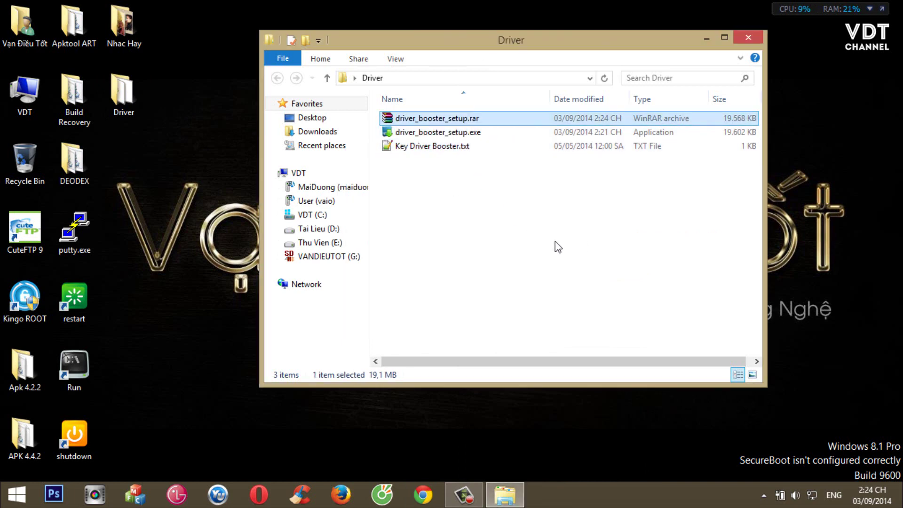
{"action": "left_click", "coordinate": [556, 244]}
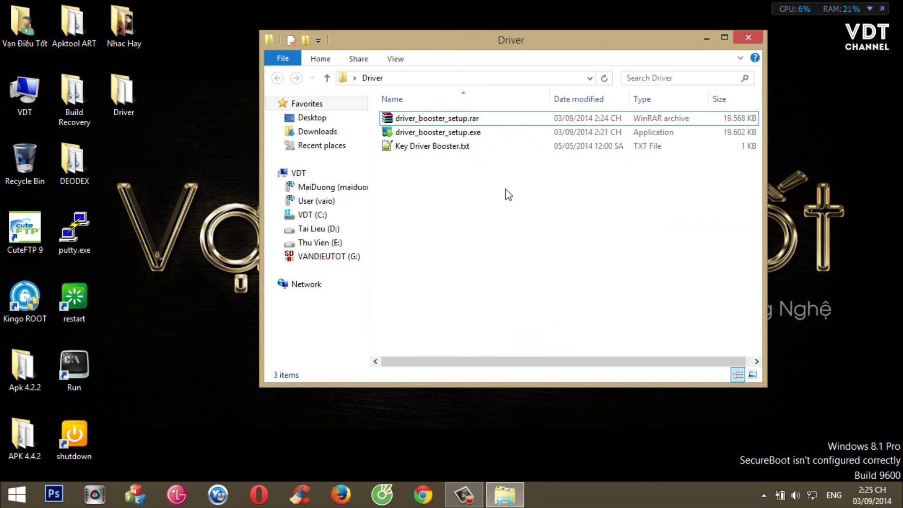
Open Key Driver Booster.txt to view the license key, and close the text editor
{"action": "left_click", "coordinate": [468, 118]}
{"action": "double_click", "coordinate": [470, 146]}
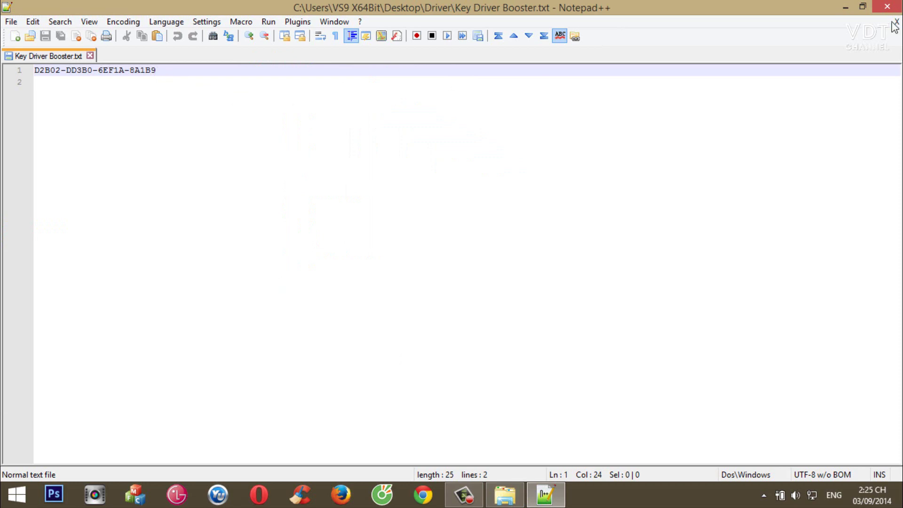
{"action": "left_click", "coordinate": [895, 22]}
{"action": "left_click", "coordinate": [886, 6]}
{"action": "left_click", "coordinate": [459, 230]}
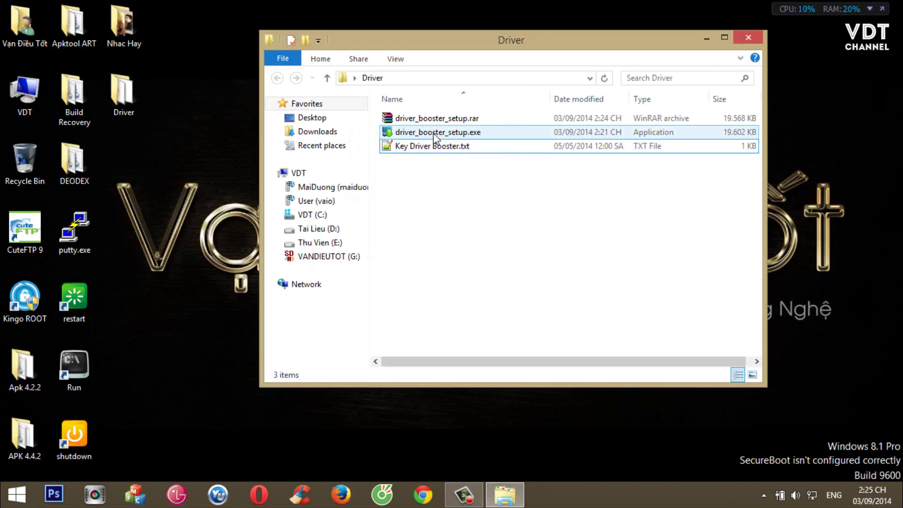
Close and reopen the Driver folder, and run driver_booster_setup.exe from it
{"action": "left_click", "coordinate": [434, 136]}
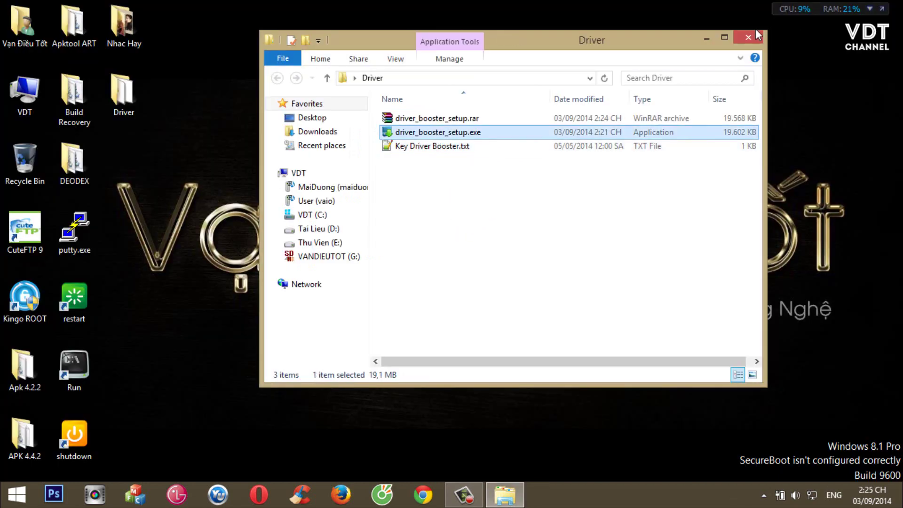
{"action": "left_click", "coordinate": [749, 39]}
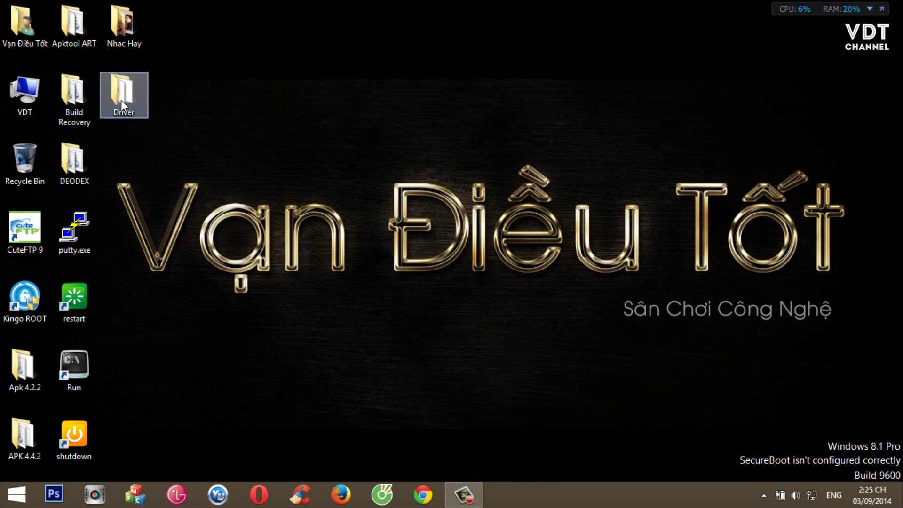
{"action": "double_click", "coordinate": [121, 94]}
{"action": "double_click", "coordinate": [463, 120]}
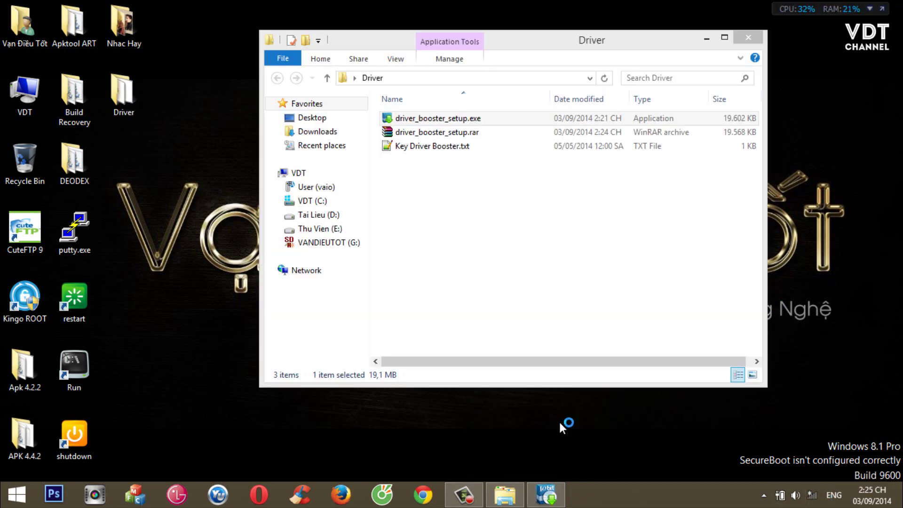
Minimize the Driver folder and start installing Driver Booster V1.5 from the setup wizard
{"action": "left_click", "coordinate": [706, 39]}
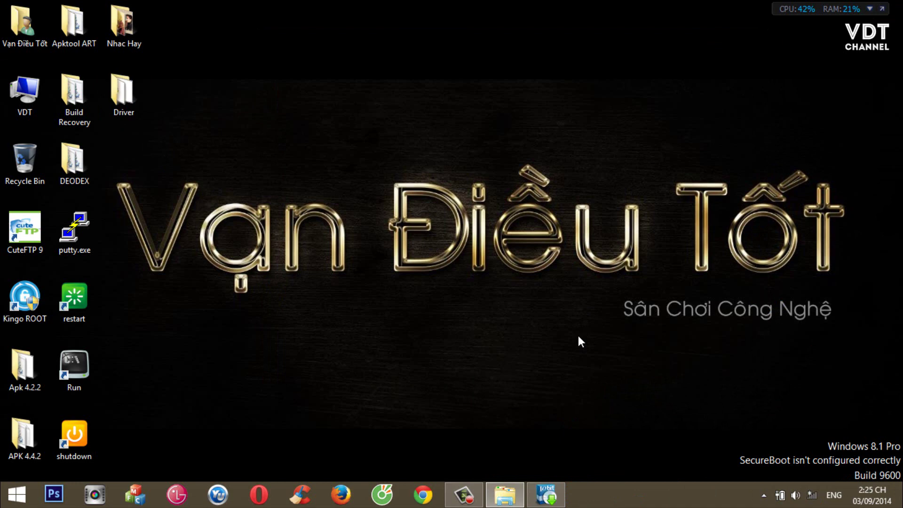
{"action": "left_click", "coordinate": [553, 497]}
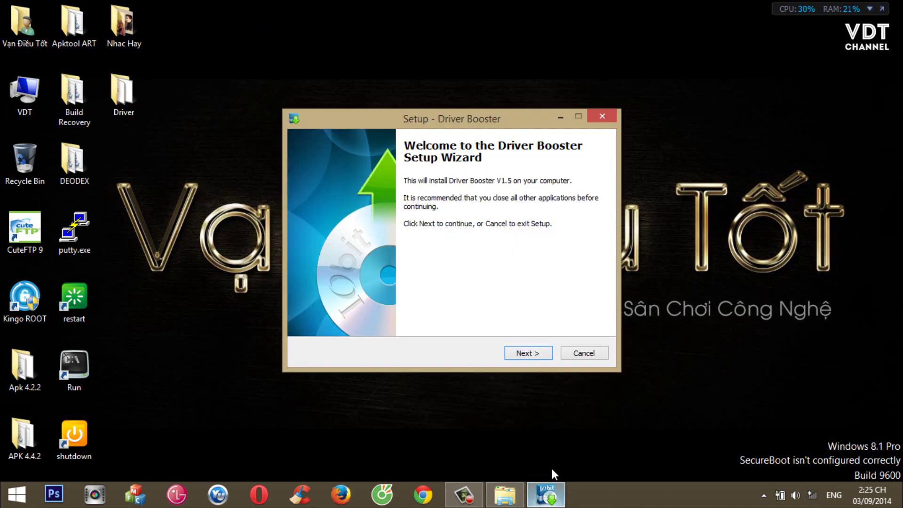
{"action": "left_click", "coordinate": [524, 353]}
{"action": "left_click_drag", "start_coordinate": [541, 120], "coordinate": [578, 87]}
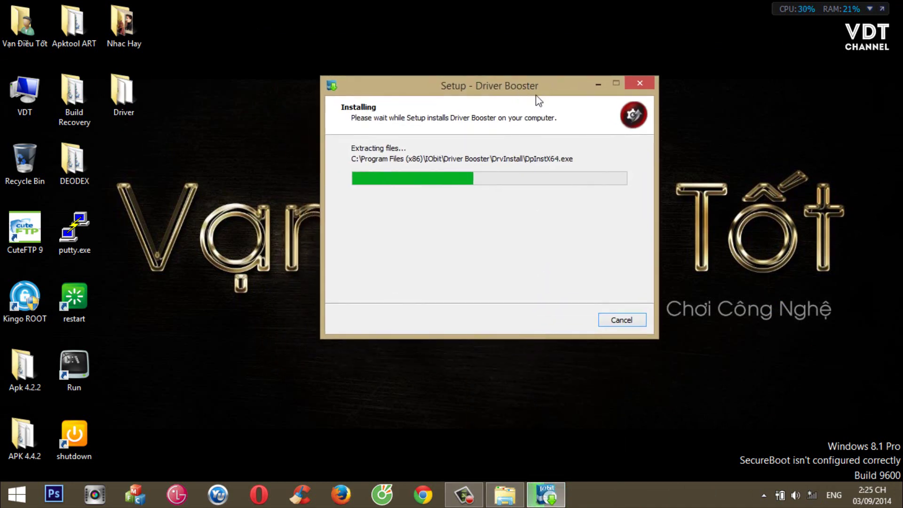
{"action": "mouse_move", "coordinate": [521, 80]}
{"action": "left_mouse_down"}
{"action": "mouse_move", "coordinate": [526, 28]}
{"action": "mouse_move", "coordinate": [493, 106]}
{"action": "mouse_move", "coordinate": [495, 77]}
{"action": "mouse_move", "coordinate": [488, 117]}
{"action": "mouse_move", "coordinate": [558, 69]}
{"action": "mouse_move", "coordinate": [476, 107]}
{"action": "mouse_move", "coordinate": [510, 76]}
{"action": "left_mouse_up"}
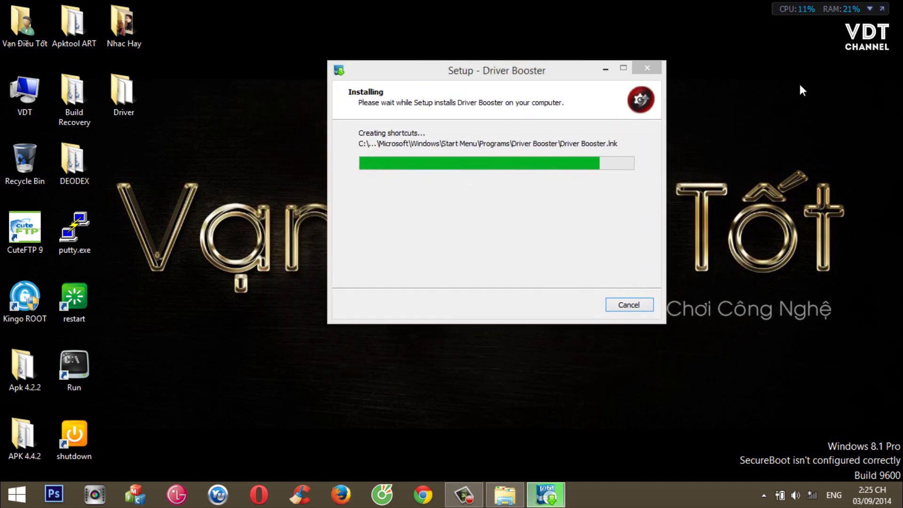
Refresh the desktop and finish the Driver Booster setup wizard with Launch Driver Booster enabled
{"action": "right_click", "coordinate": [798, 84]}
{"action": "left_click", "coordinate": [809, 121]}
{"action": "right_click", "coordinate": [786, 98]}
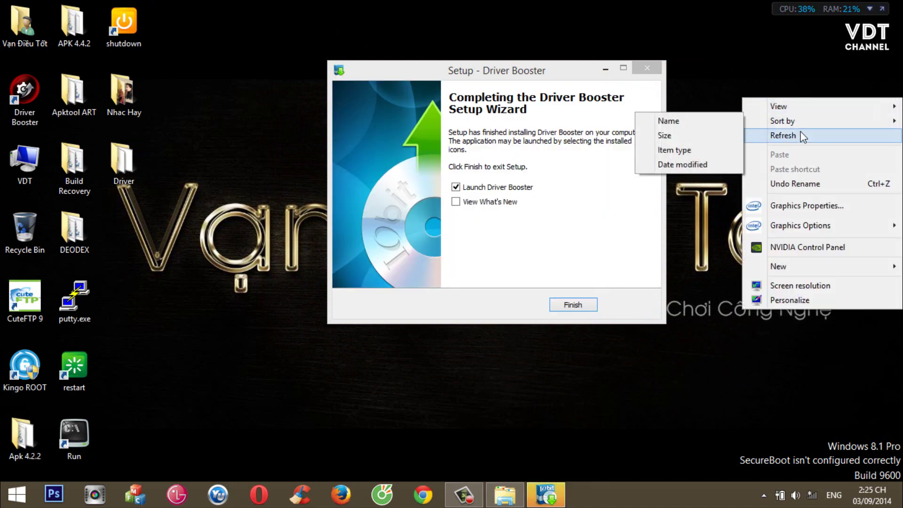
{"action": "left_click", "coordinate": [790, 135]}
{"action": "left_click", "coordinate": [573, 304]}
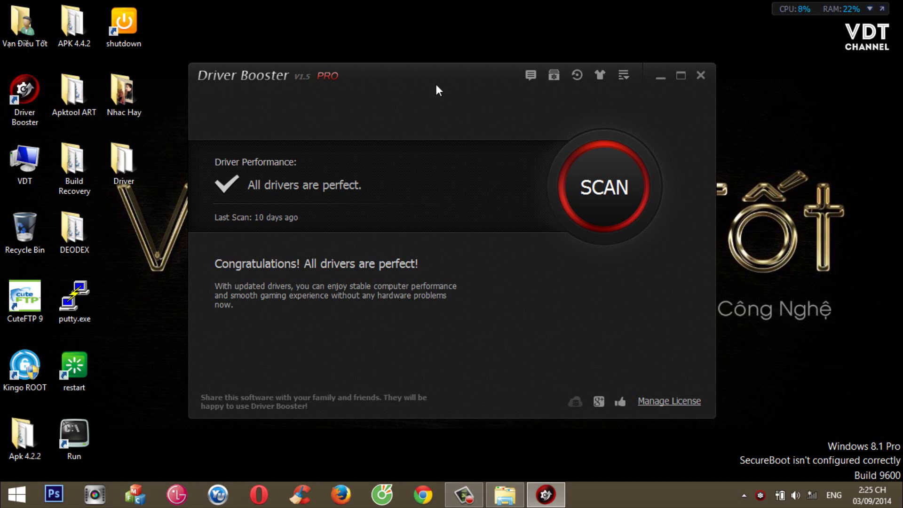
Close Driver Booster, reopen it from its desktop shortcut and view its license details in the License Manager
{"action": "left_click_drag", "start_coordinate": [437, 85], "coordinate": [602, 90]}
{"action": "left_click", "coordinate": [739, 72]}
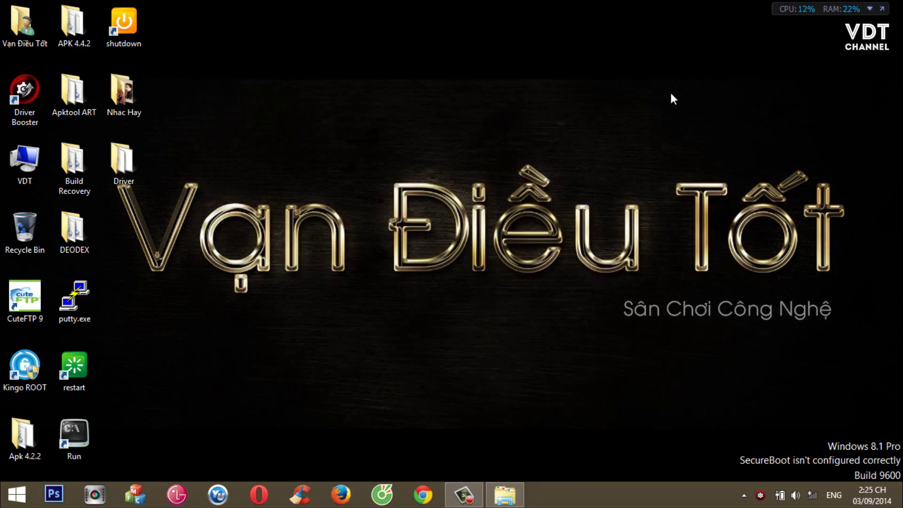
{"action": "double_click", "coordinate": [24, 96]}
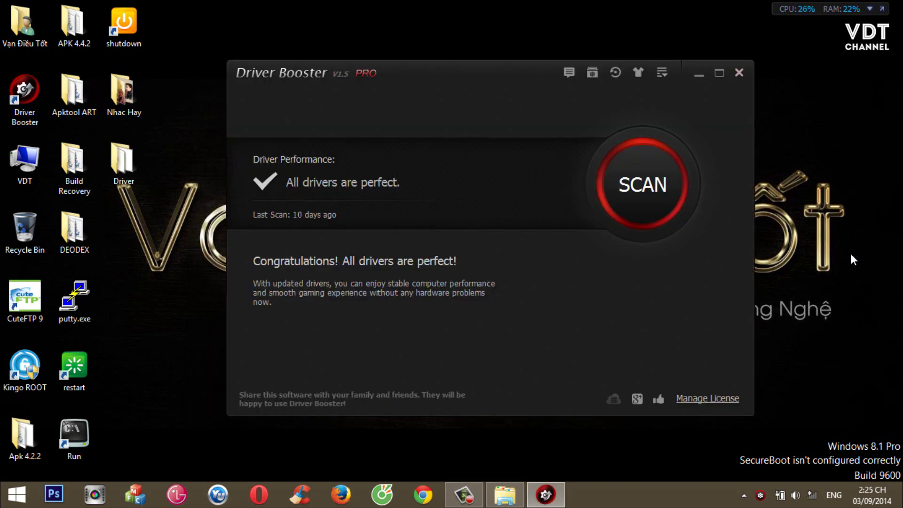
{"action": "left_click", "coordinate": [711, 398]}
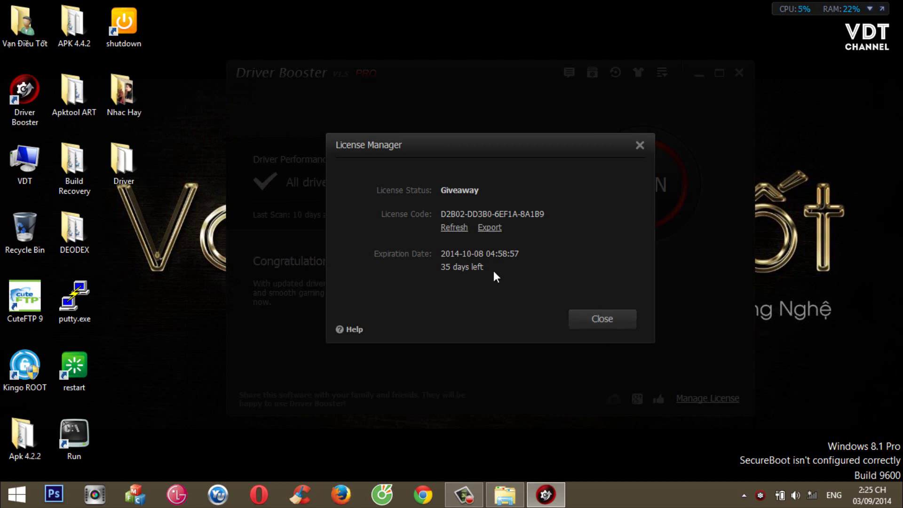
Check the License Manager's code entry page and export option without changing the license, and close it
{"action": "left_click", "coordinate": [454, 228]}
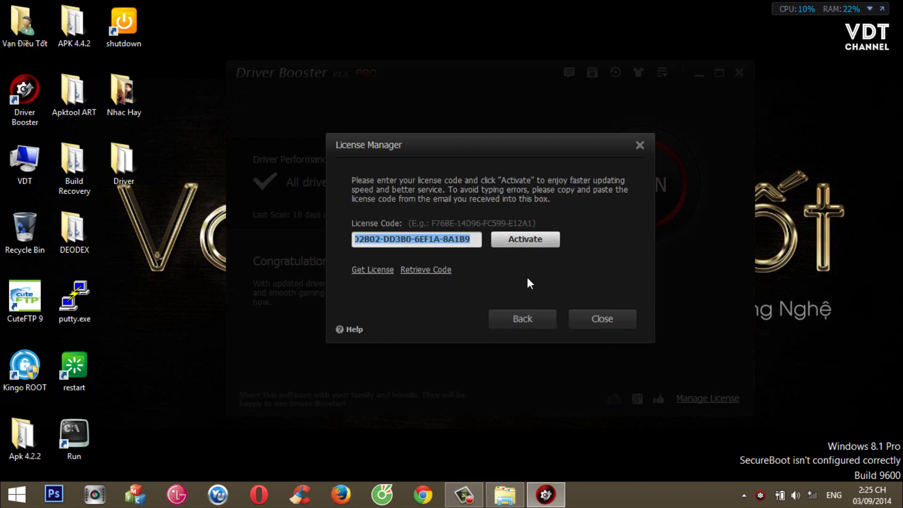
{"action": "left_click", "coordinate": [514, 322]}
{"action": "left_click", "coordinate": [497, 233]}
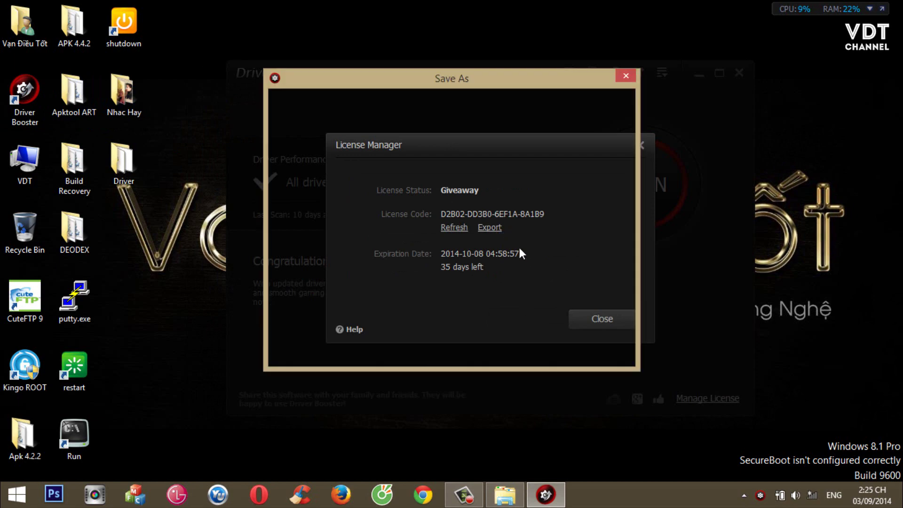
{"action": "left_click", "coordinate": [603, 311]}
{"action": "left_click", "coordinate": [606, 321]}
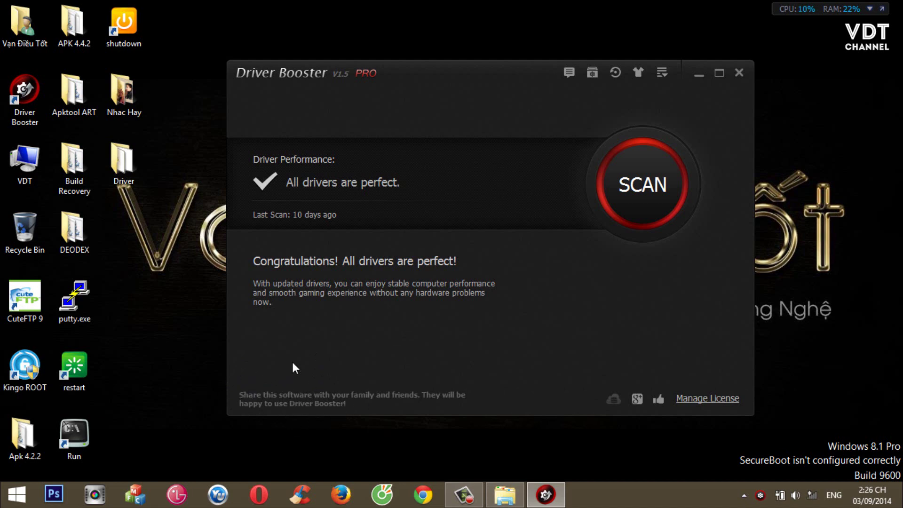
Open Key Driver Booster.txt from the Driver folder, highlight its license key, and close the file and folder
{"action": "double_click", "coordinate": [118, 179]}
{"action": "double_click", "coordinate": [468, 147]}
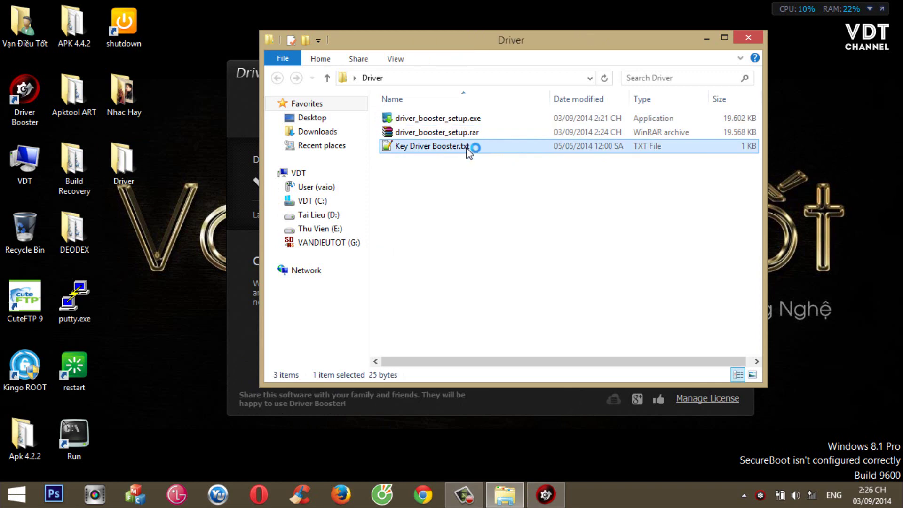
{"action": "left_click_drag", "start_coordinate": [185, 75], "coordinate": [31, 78]}
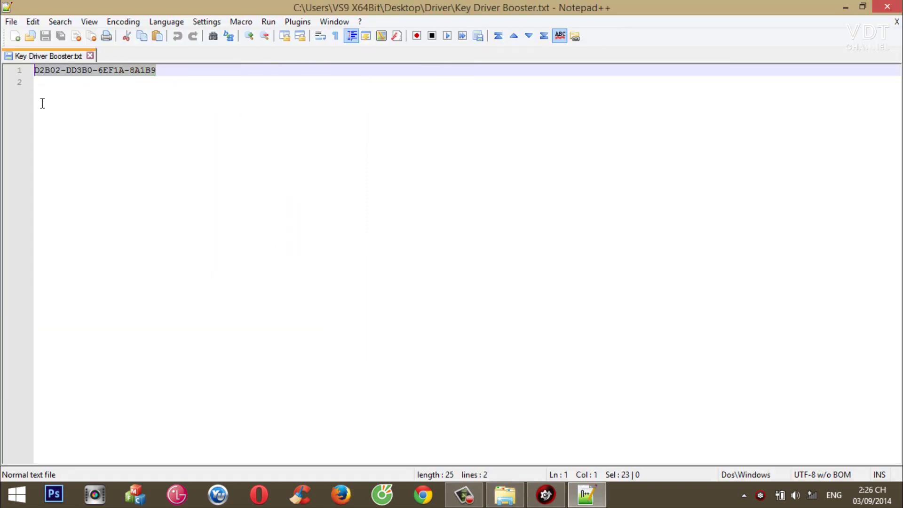
{"action": "left_click", "coordinate": [896, 21]}
{"action": "left_click", "coordinate": [887, 7]}
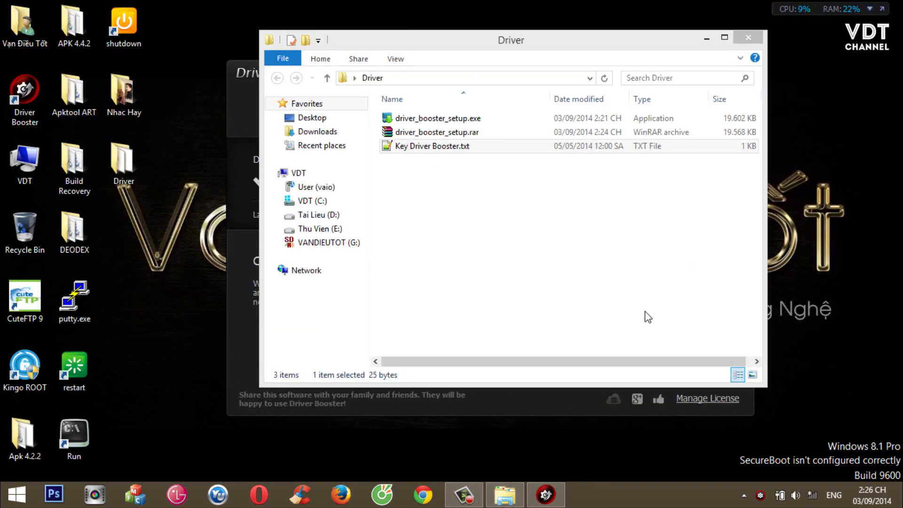
{"action": "left_click", "coordinate": [747, 37]}
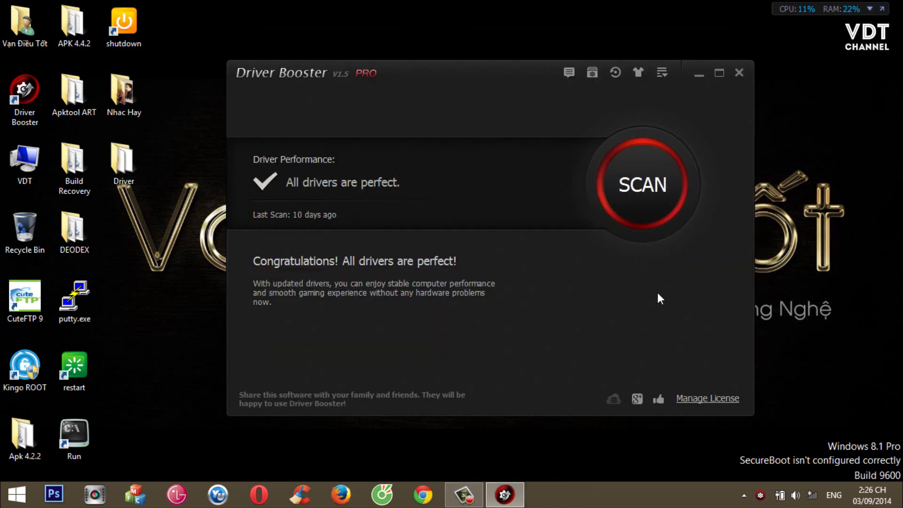
Change the Driver Booster interface language to Tiếng Việt in the general settings and apply it
{"action": "left_click", "coordinate": [660, 71]}
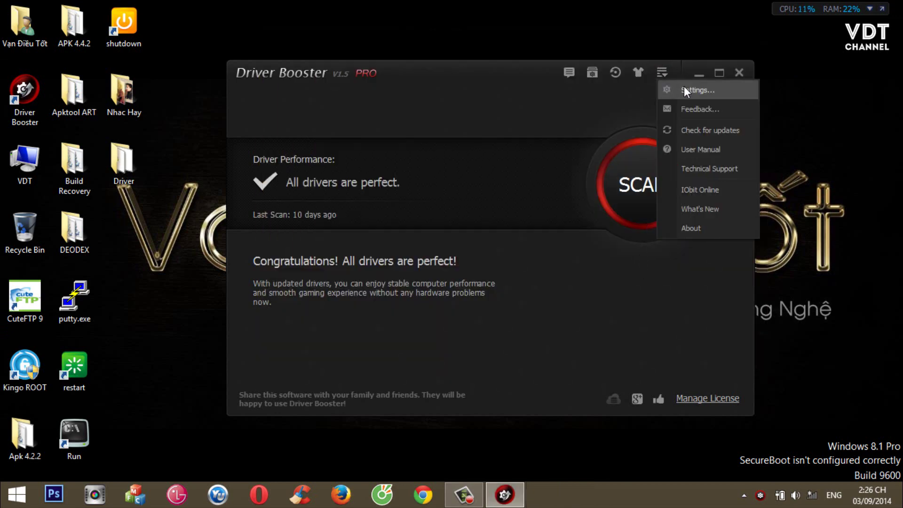
{"action": "left_click", "coordinate": [612, 112]}
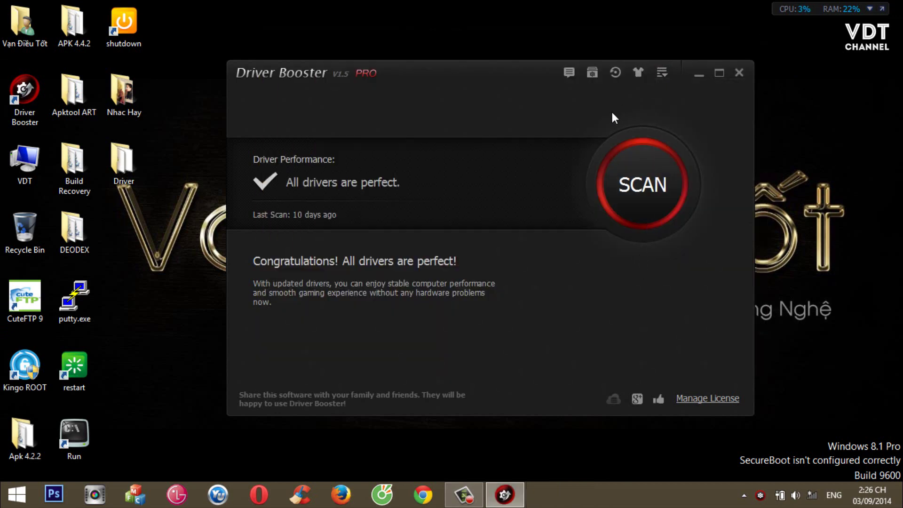
{"action": "left_click", "coordinate": [667, 80]}
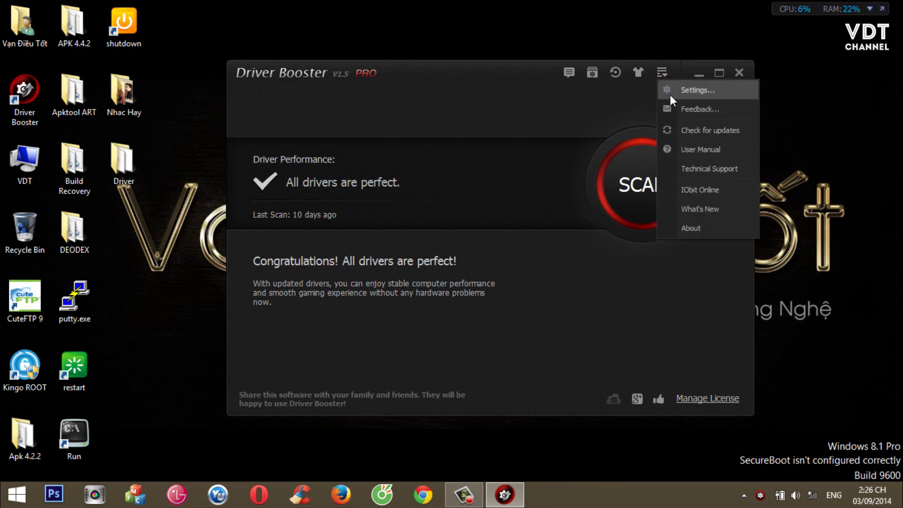
{"action": "left_click", "coordinate": [669, 95]}
{"action": "left_click", "coordinate": [503, 197]}
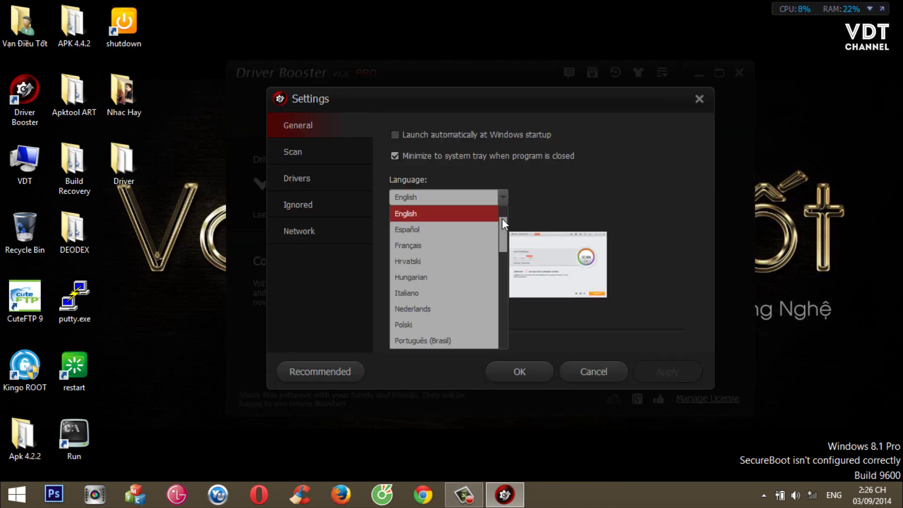
{"action": "left_click_drag", "start_coordinate": [501, 218], "coordinate": [509, 374]}
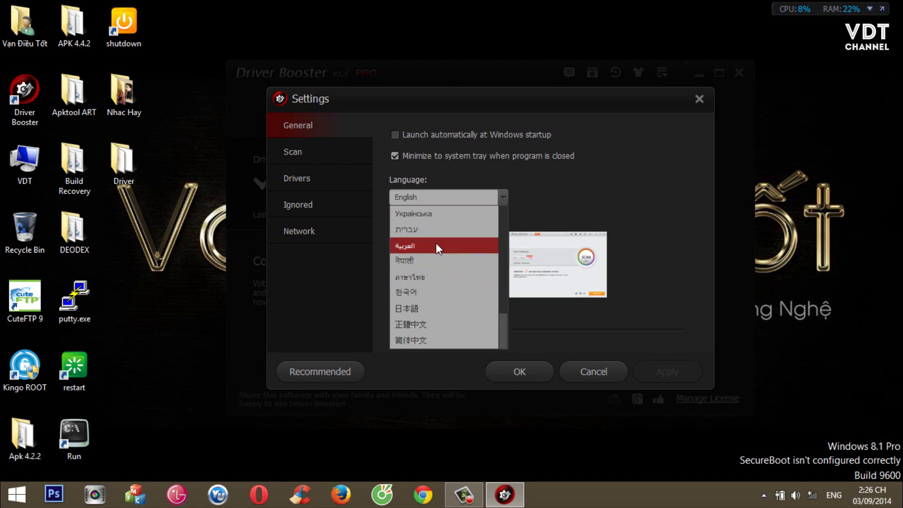
{"action": "scroll", "coordinate": [436, 242], "scroll_direction": "up", "scroll_amount": 3}
{"action": "left_click", "coordinate": [442, 259]}
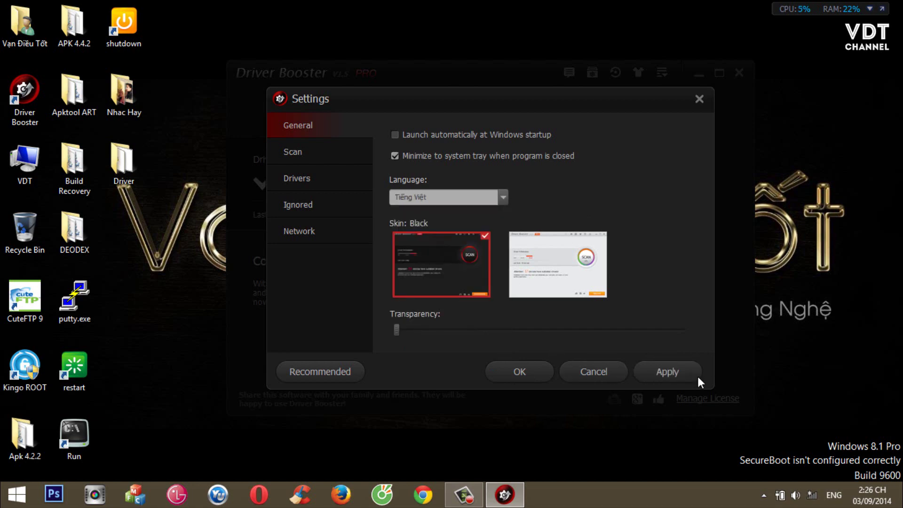
{"action": "left_click", "coordinate": [681, 374]}
{"action": "left_click", "coordinate": [520, 372]}
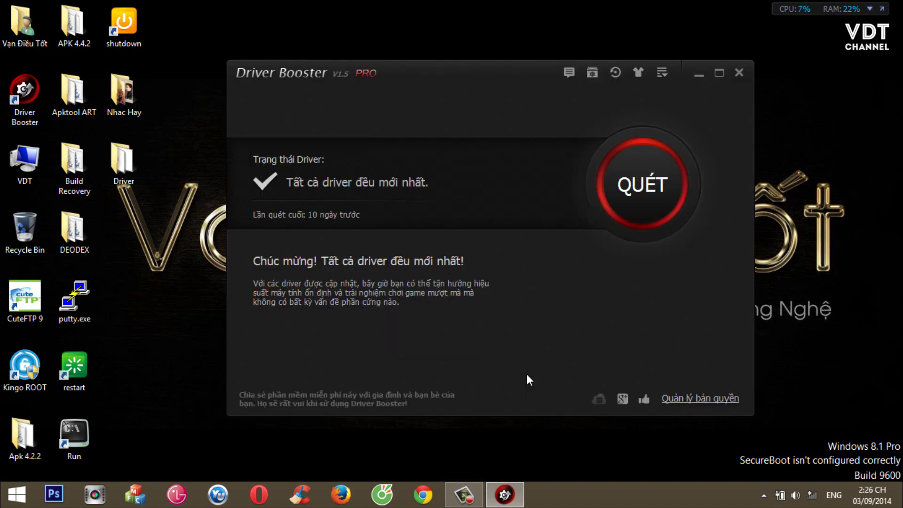
Open the license code entry page in the License Manager and select the whole license key in Key Driver Booster.txt
{"action": "left_click", "coordinate": [706, 398]}
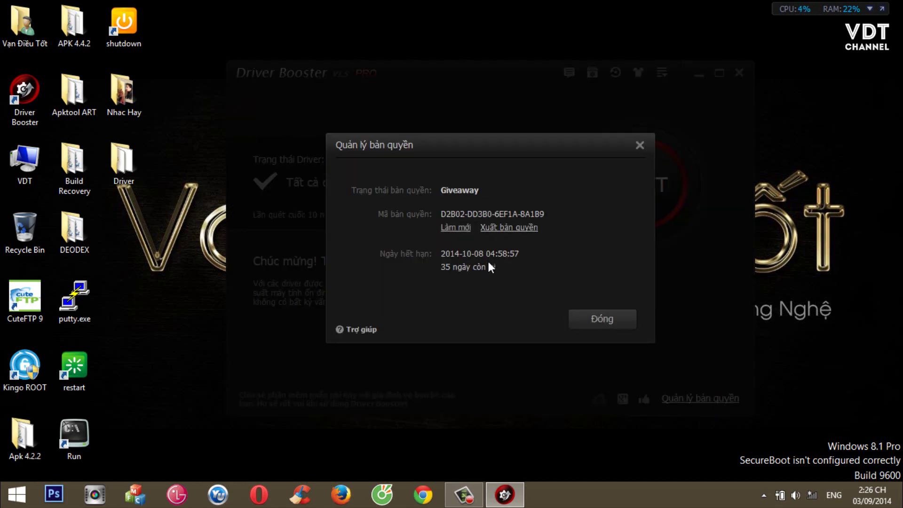
{"action": "left_click", "coordinate": [465, 228]}
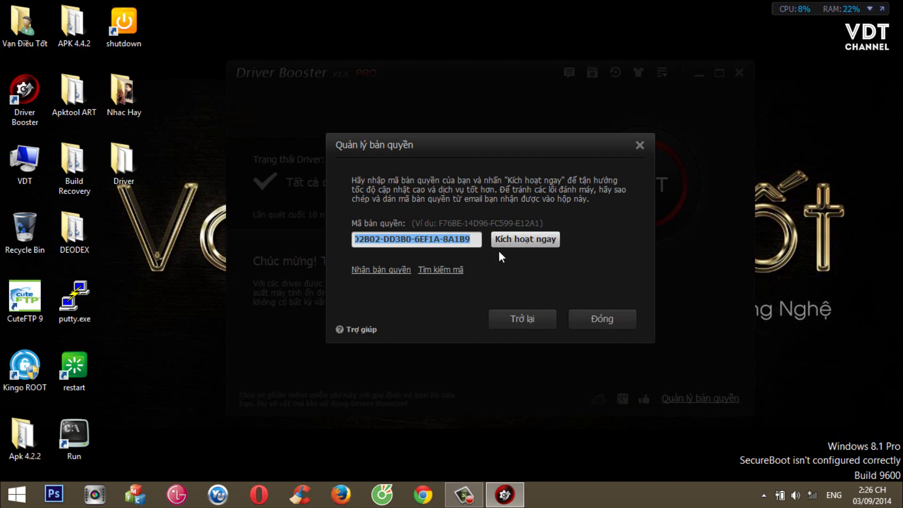
{"action": "left_click", "coordinate": [110, 173]}
{"action": "double_click", "coordinate": [109, 172]}
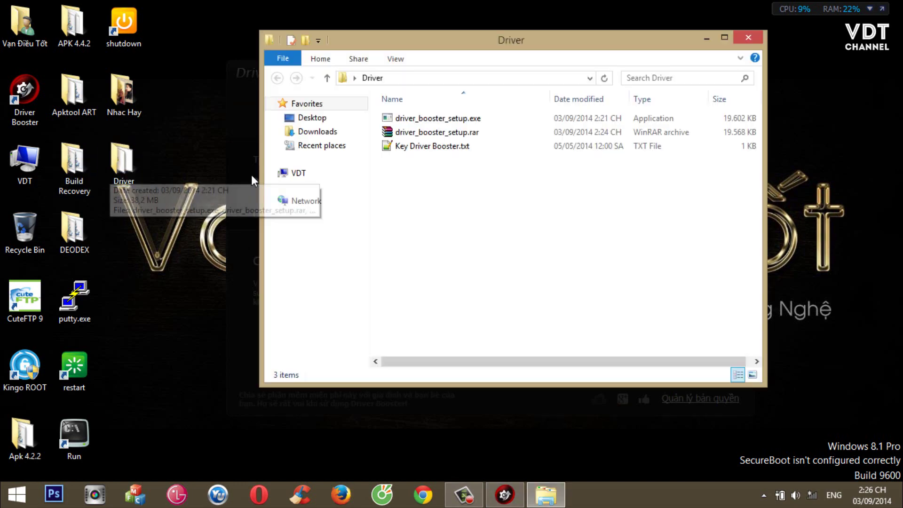
{"action": "double_click", "coordinate": [394, 149]}
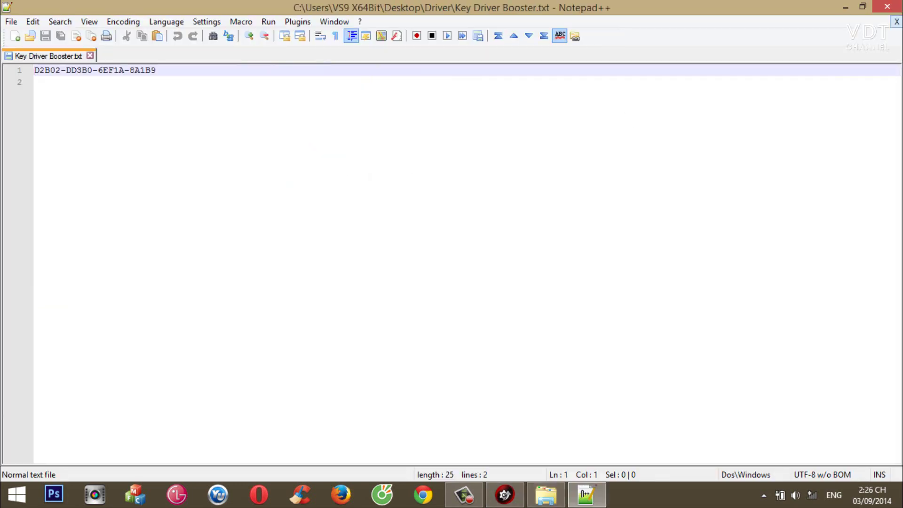
{"action": "key", "text": "ctrl+a"}
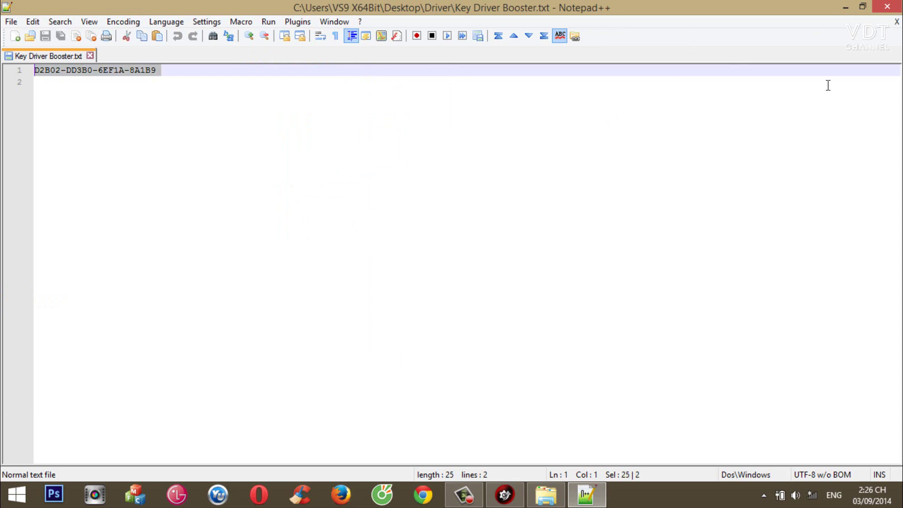
Close the key text file, the License Manager and the Driver folder, keeping Driver Booster open
{"action": "left_click", "coordinate": [897, 22]}
{"action": "left_click", "coordinate": [887, 7]}
{"action": "left_click", "coordinate": [504, 493]}
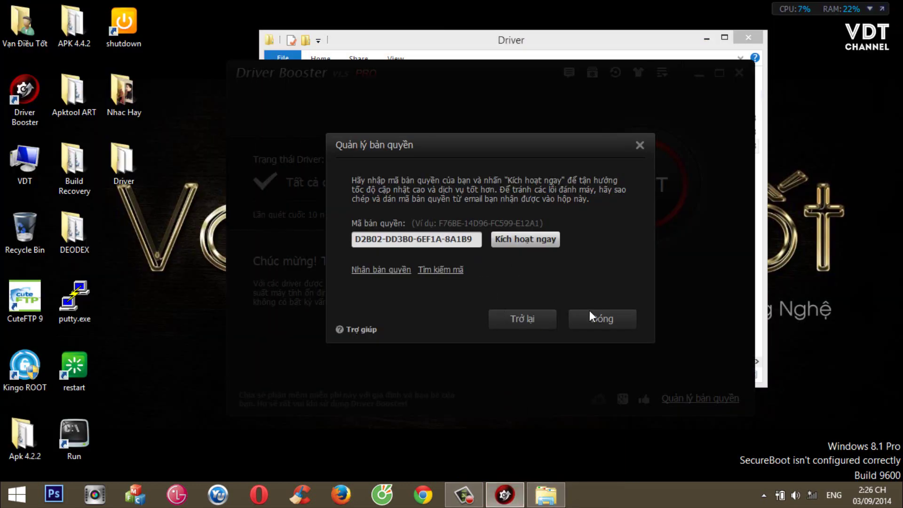
{"action": "left_click", "coordinate": [602, 318]}
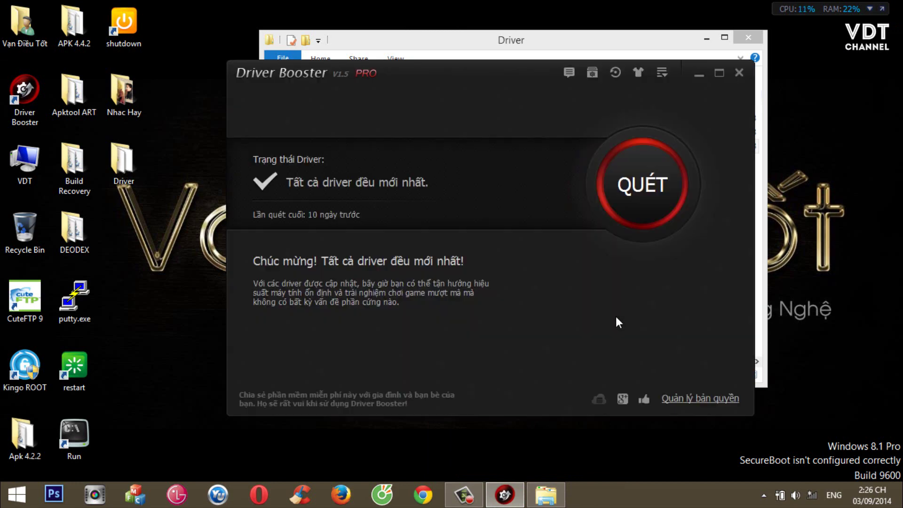
{"action": "left_click", "coordinate": [746, 55]}
{"action": "left_click", "coordinate": [748, 37]}
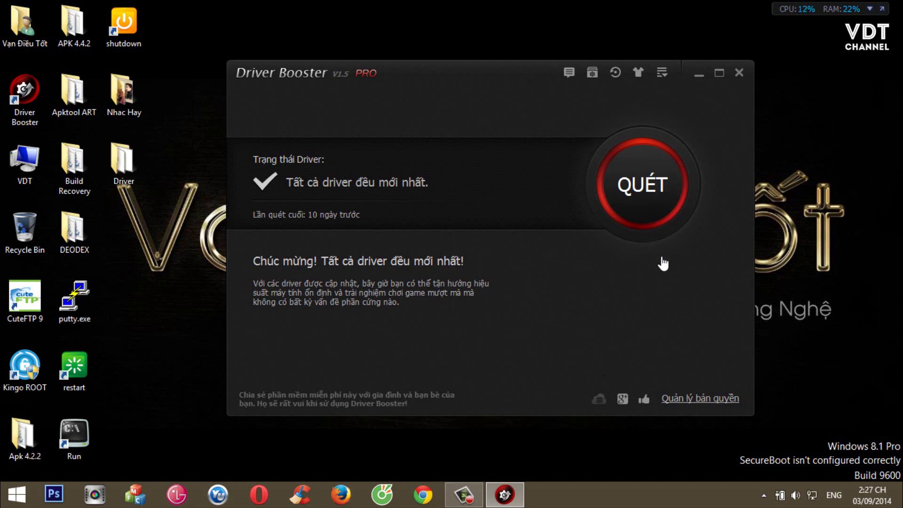
Scan the computer for outdated drivers and review the status of the devices in the results list
{"action": "left_click", "coordinate": [658, 228]}
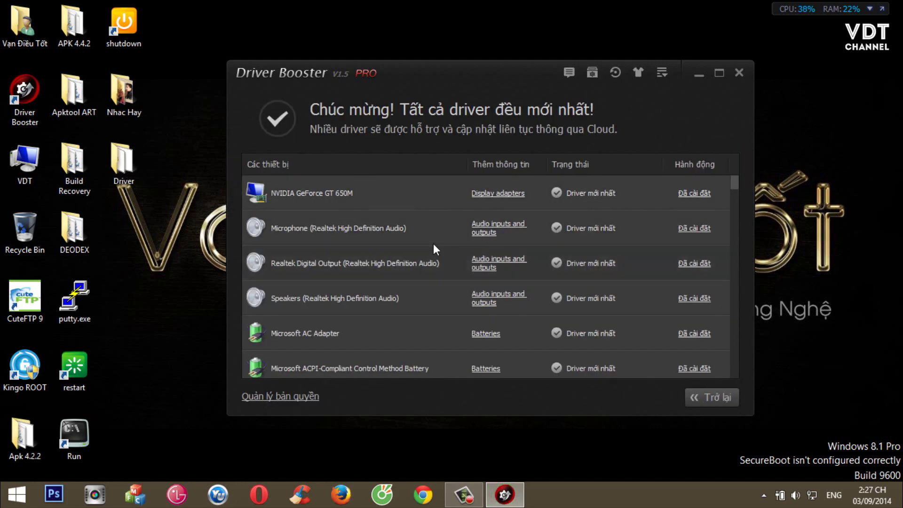
{"action": "scroll", "coordinate": [470, 282], "scroll_direction": "down", "scroll_amount": 3}
{"action": "scroll", "coordinate": [519, 292], "scroll_direction": "up", "scroll_amount": 3}
{"action": "scroll", "coordinate": [535, 287], "scroll_direction": "down", "scroll_amount": 10}
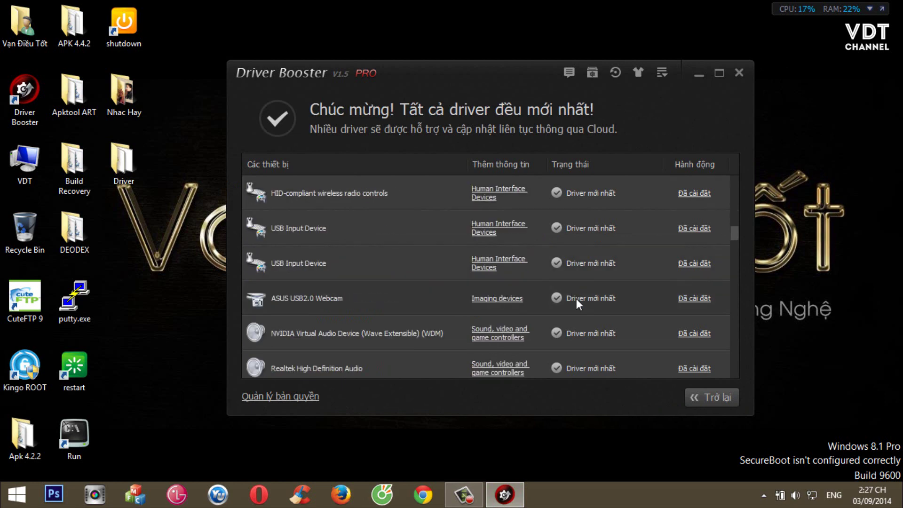
{"action": "scroll", "coordinate": [587, 301], "scroll_direction": "up", "scroll_amount": 10}
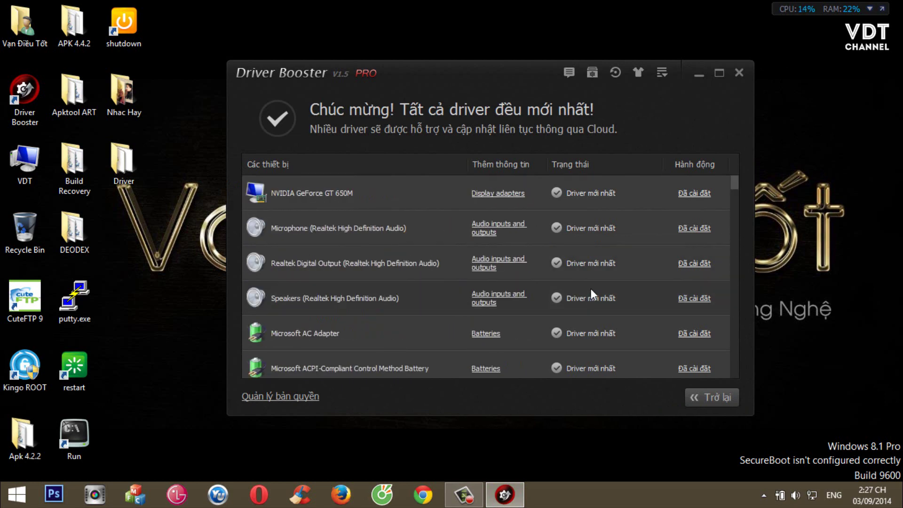
Close Driver Booster and refresh the desktop
{"action": "left_click", "coordinate": [738, 72]}
{"action": "right_click", "coordinate": [608, 148]}
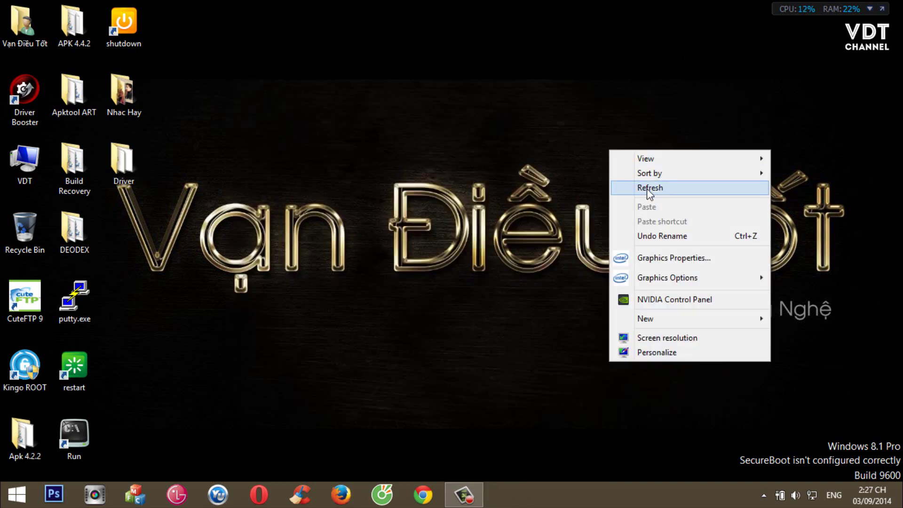
{"action": "left_click", "coordinate": [647, 188]}
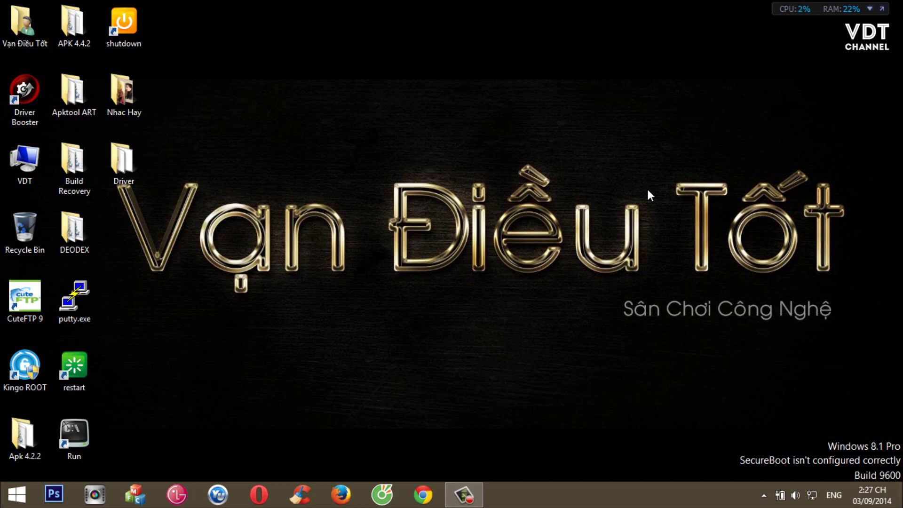
{"action": "left_click", "coordinate": [463, 494]}
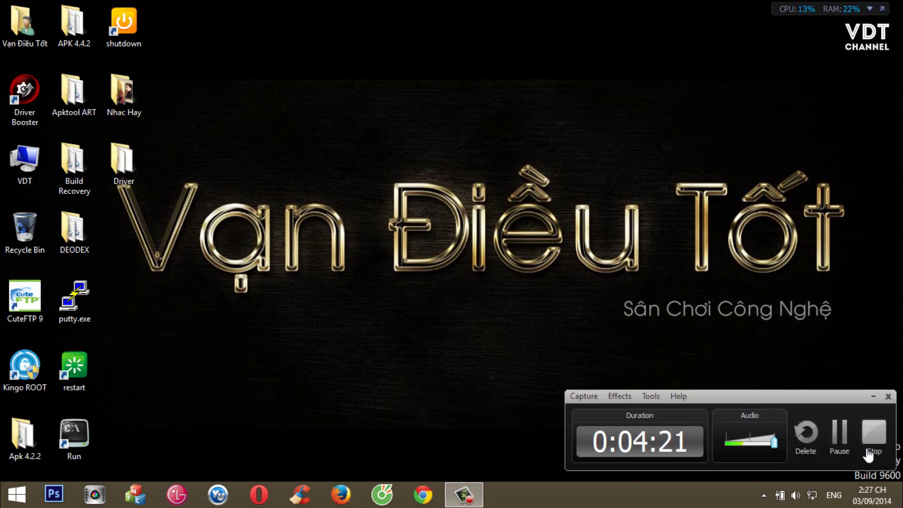